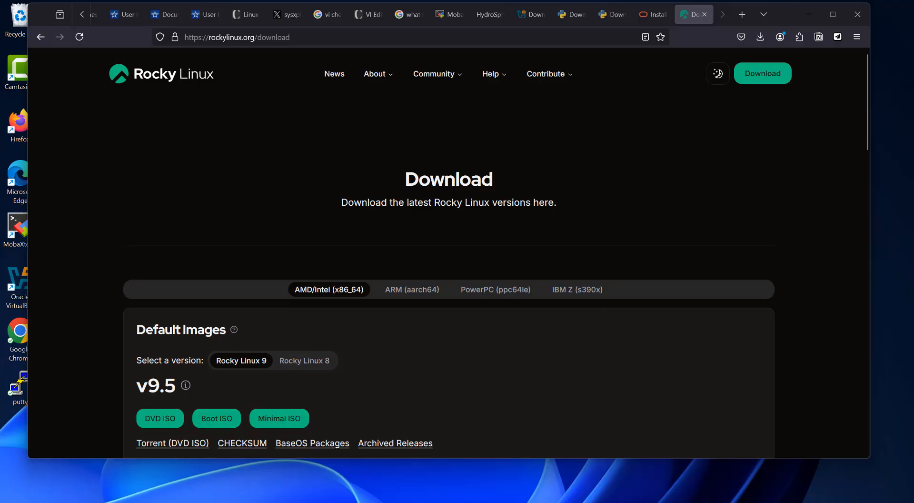
Step: Switch to Oracle VirtualBox Manager and look over the installed extension pack and the available file and extension commands
key(alt+Tab)
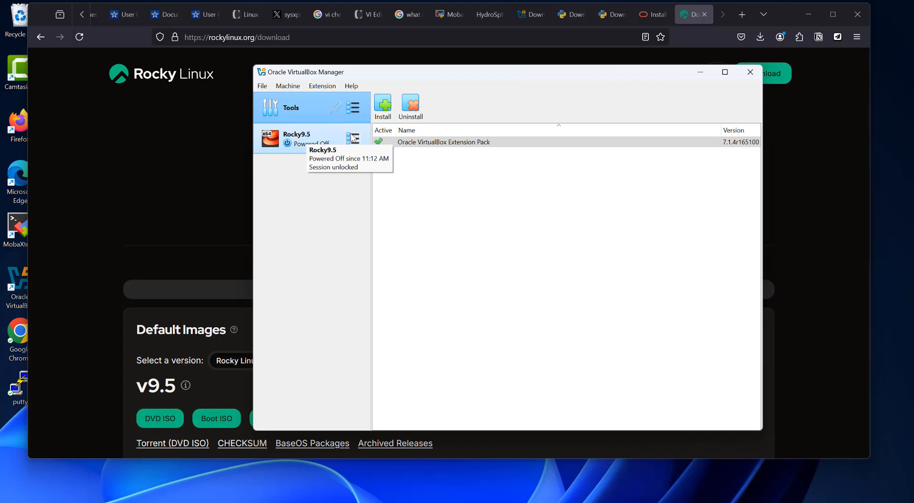
click(431, 145)
click(292, 86)
mouse_move(263, 87)
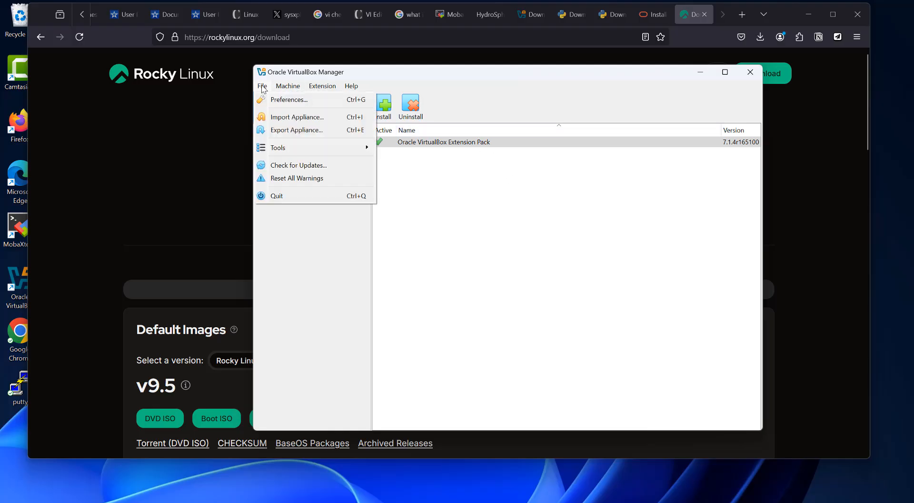
mouse_move(322, 85)
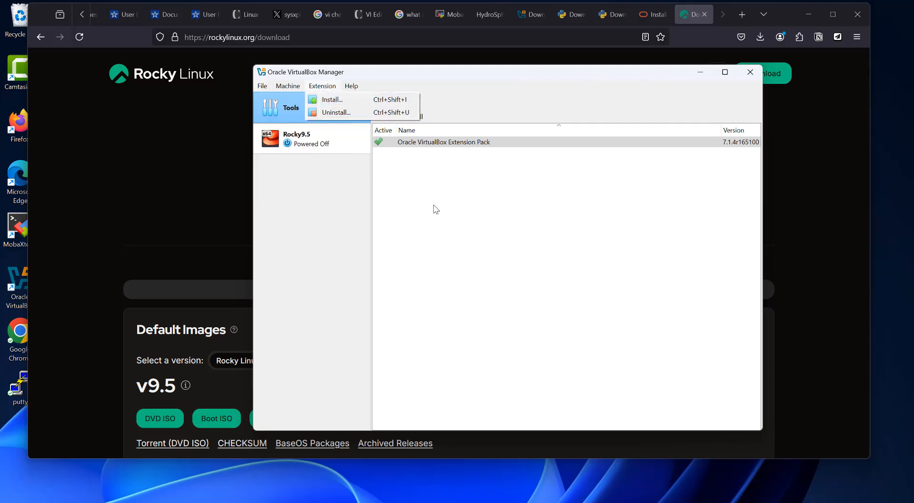
Step: Check the pointing device options in the Rocky9.5 machine's system settings and close the settings without saving
click(339, 139)
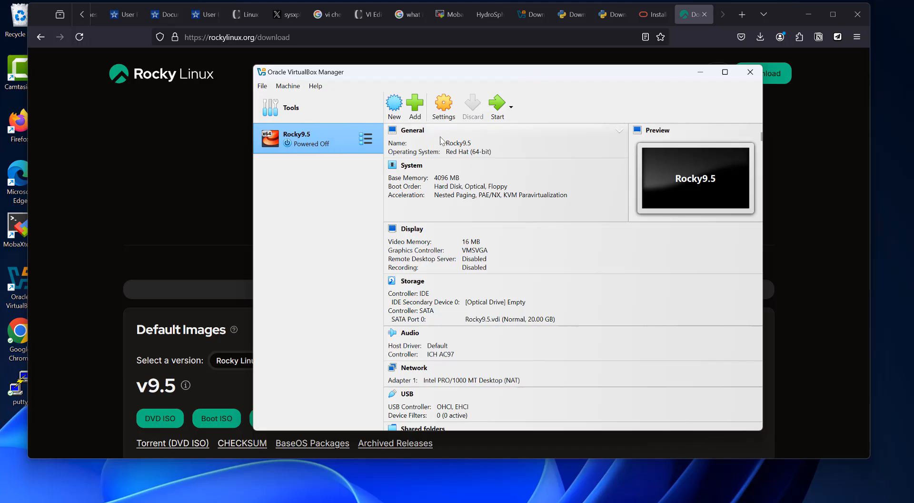
click(445, 105)
scroll(551, 241, down, 3)
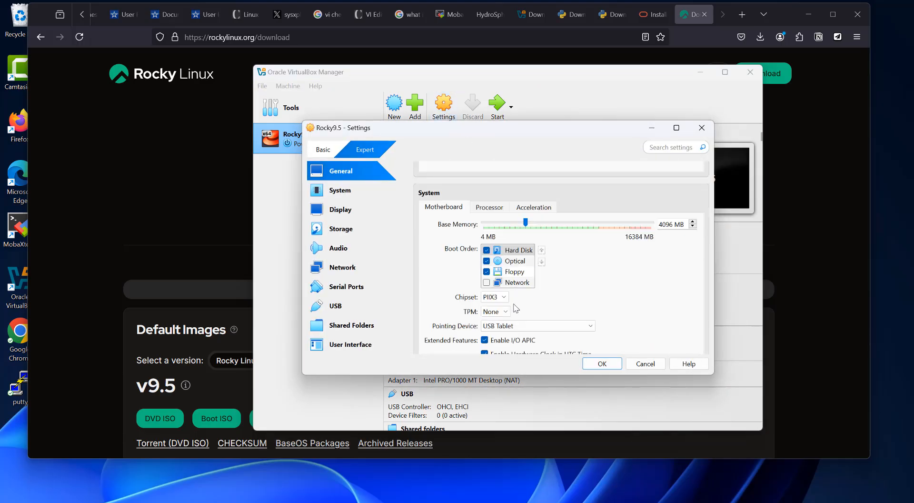
click(590, 325)
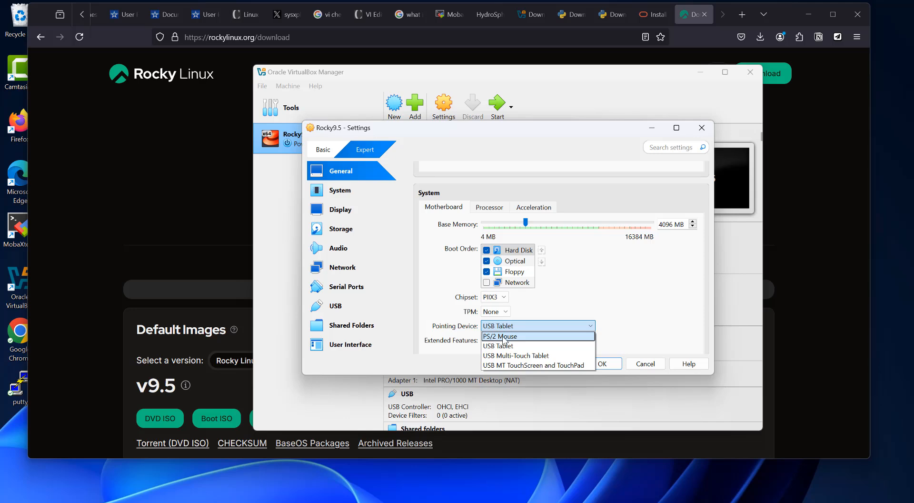
click(561, 322)
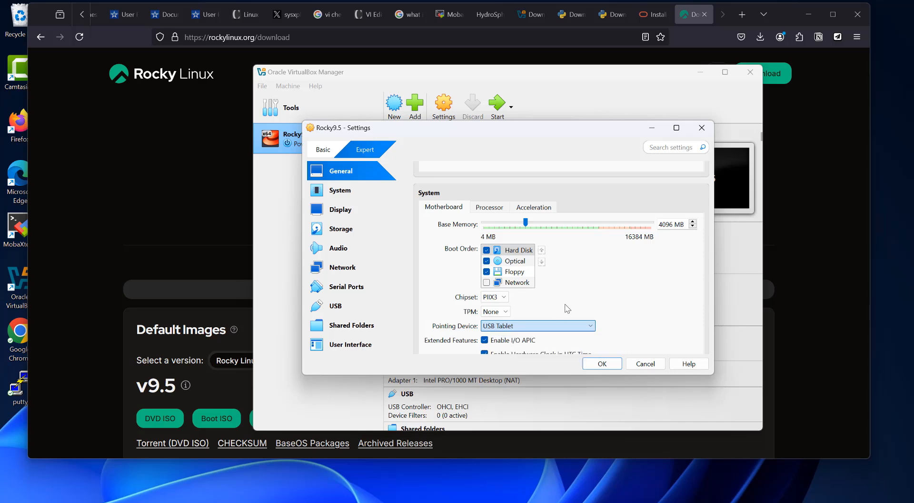
click(646, 363)
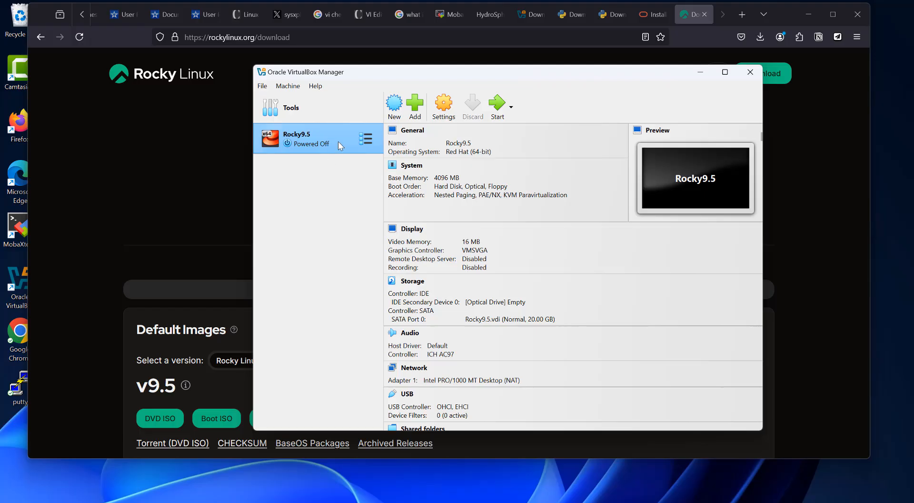
Step: Start creating a new virtual machine and name it Rocky9.5v1
click(262, 86)
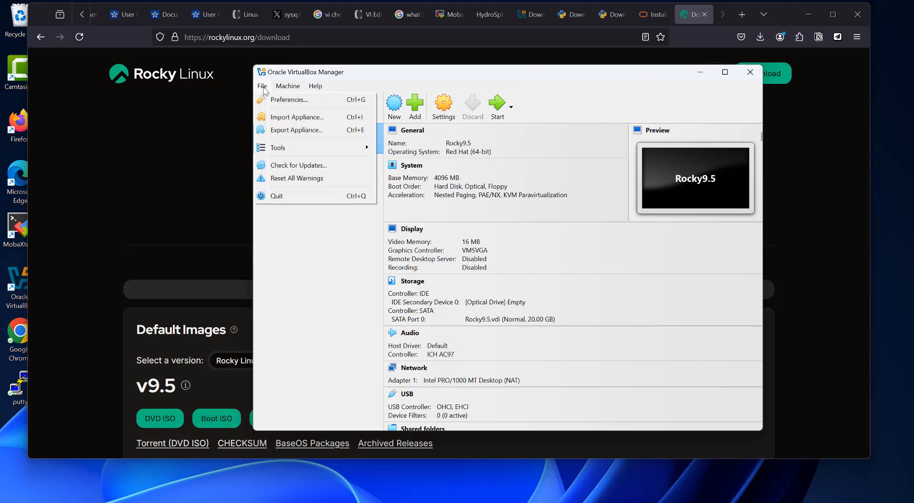
click(292, 89)
click(292, 89)
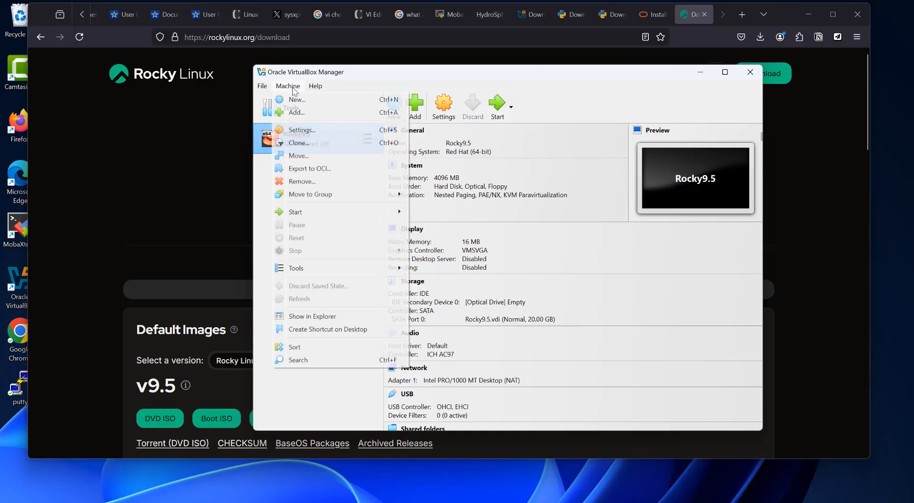
click(295, 100)
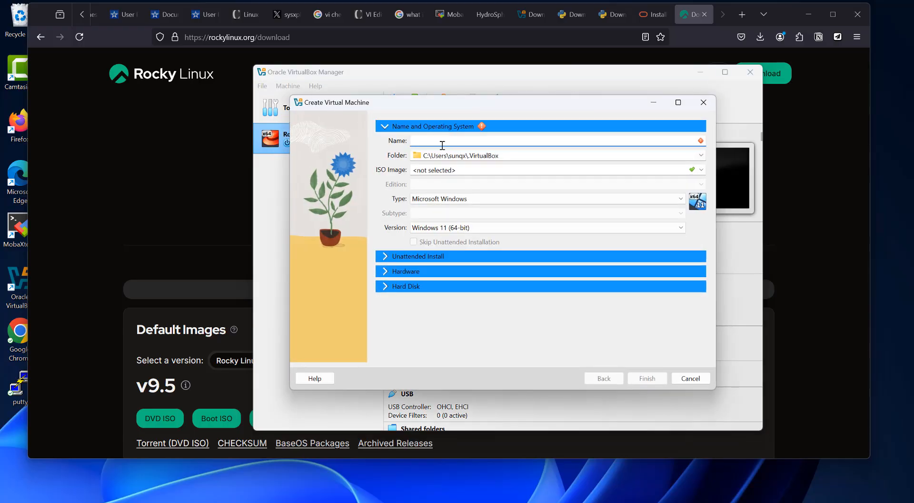
text(V)
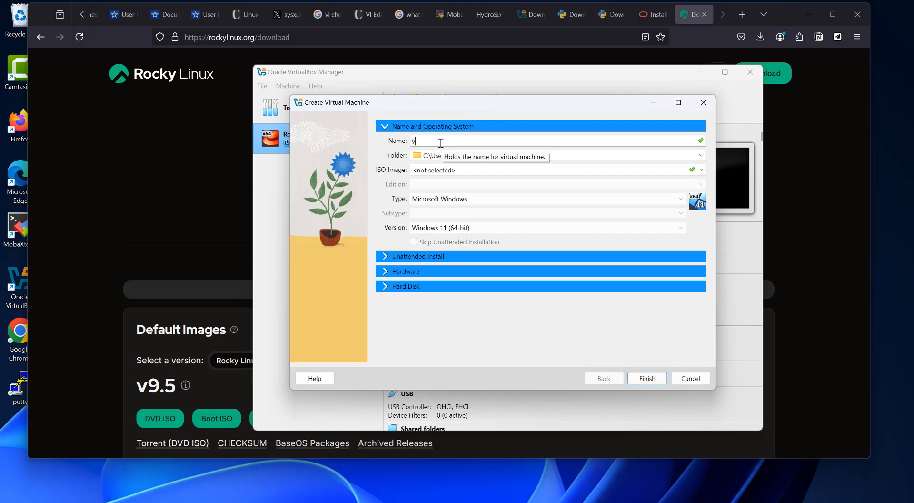
key(BackSpace)
text(Rocky9.5v1)
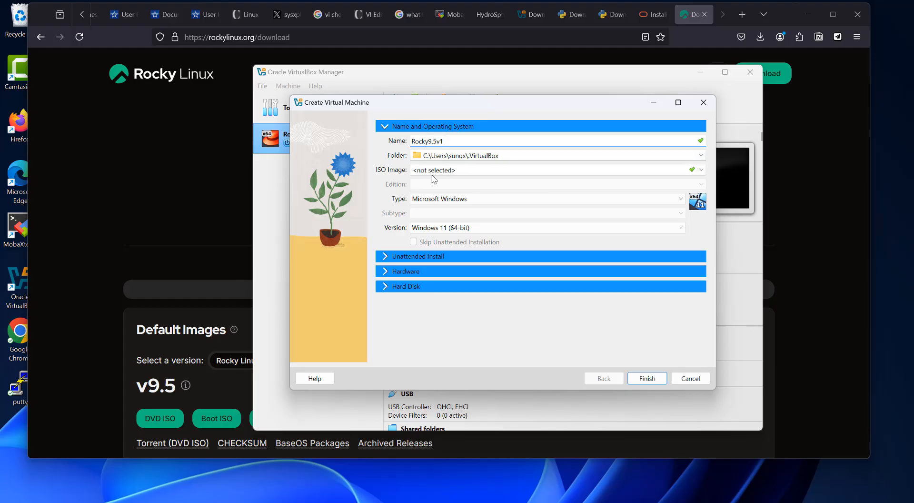
Step: Choose Rocky-9.5-x86_64-minimal(1).iso from the Downloads folder as the new machine's ISO image
click(490, 169)
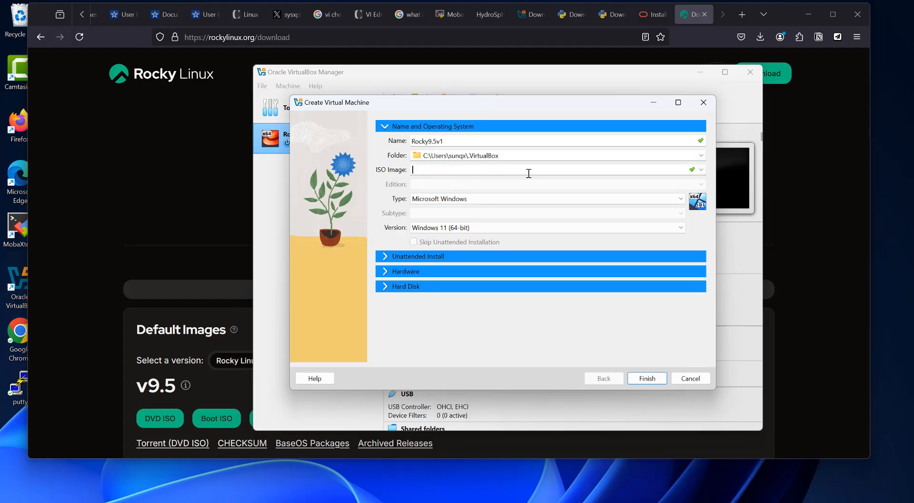
click(701, 169)
click(449, 190)
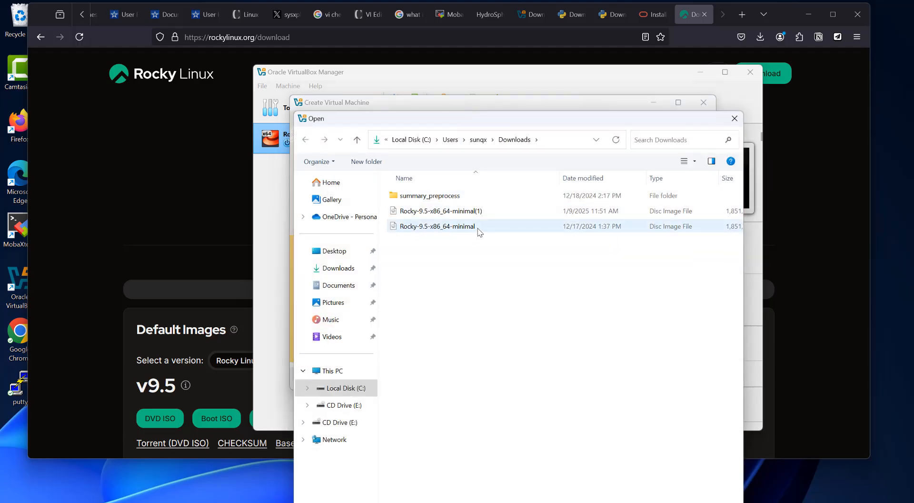
scroll(705, 310, right, 1)
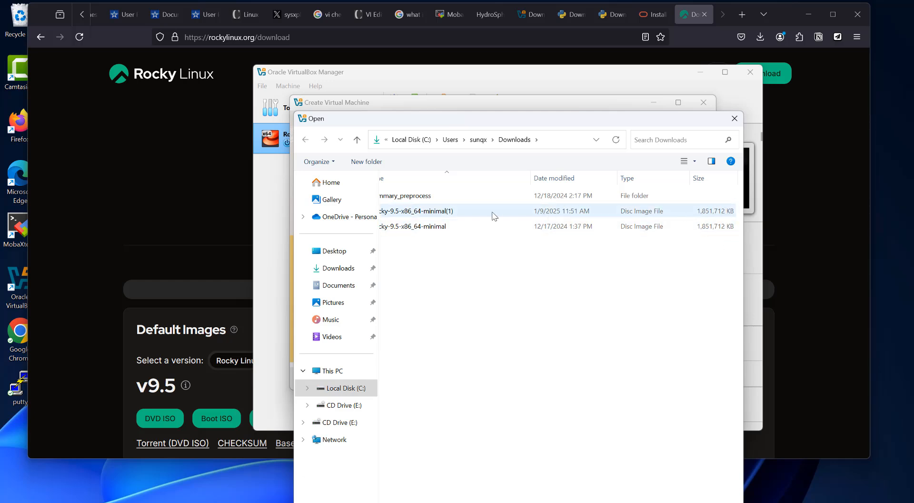
click(460, 215)
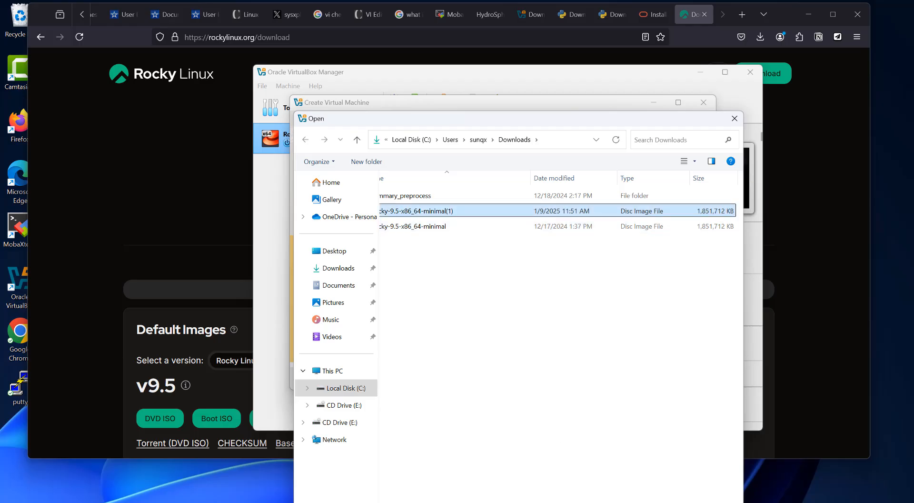
click(659, 502)
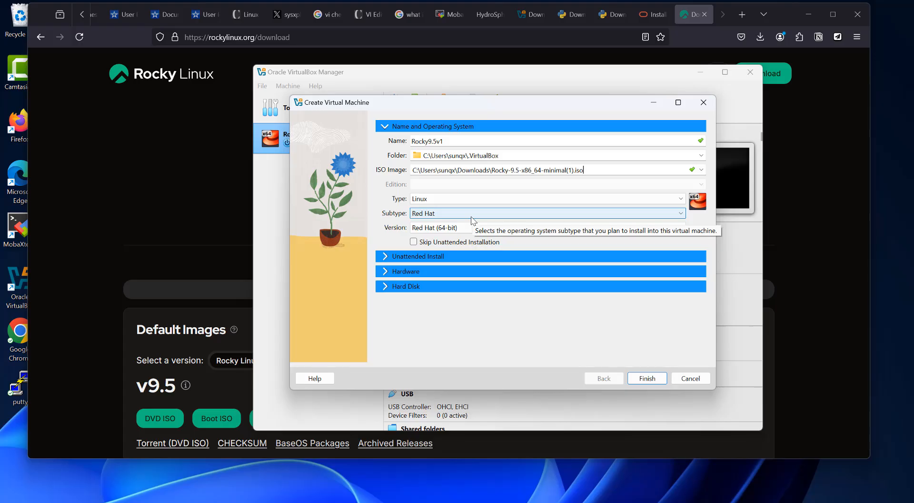
Step: Set the new machine's base memory to 4096 MB and create it with the default 20 GB VDI hard disk
click(386, 272)
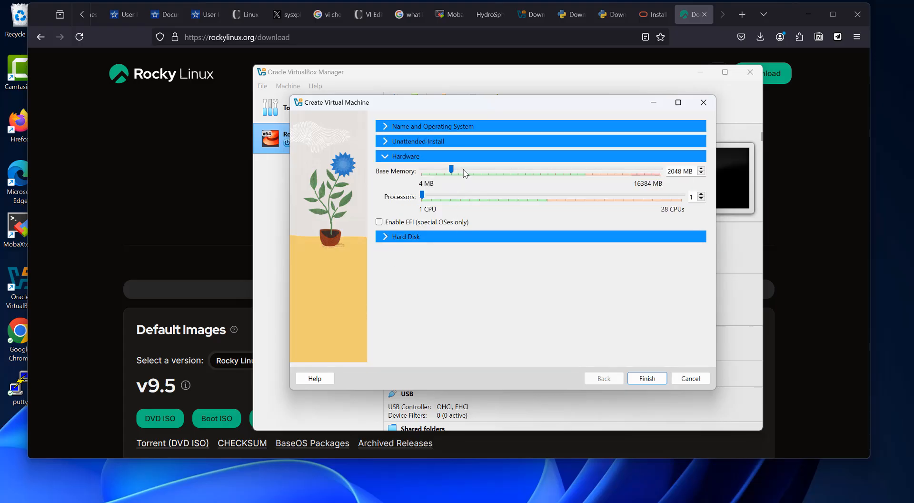
click(481, 172)
click(483, 171)
drag(478, 172, 485, 173)
click(384, 238)
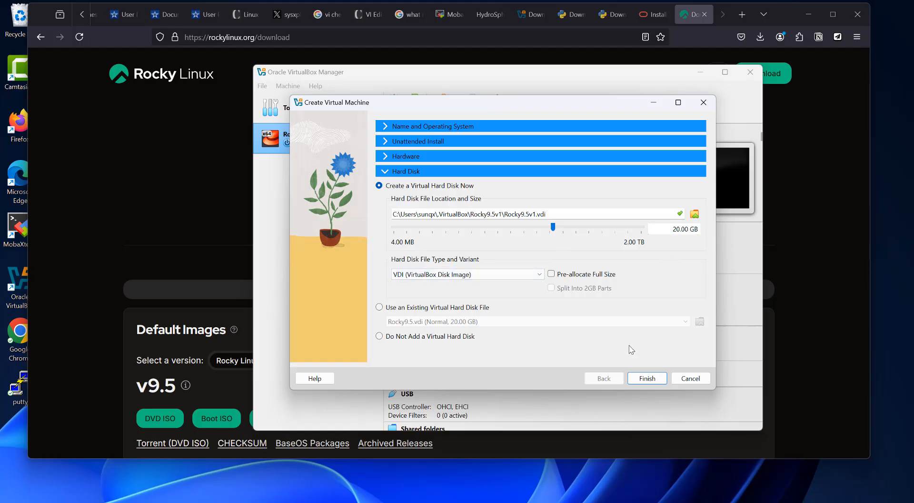
click(647, 378)
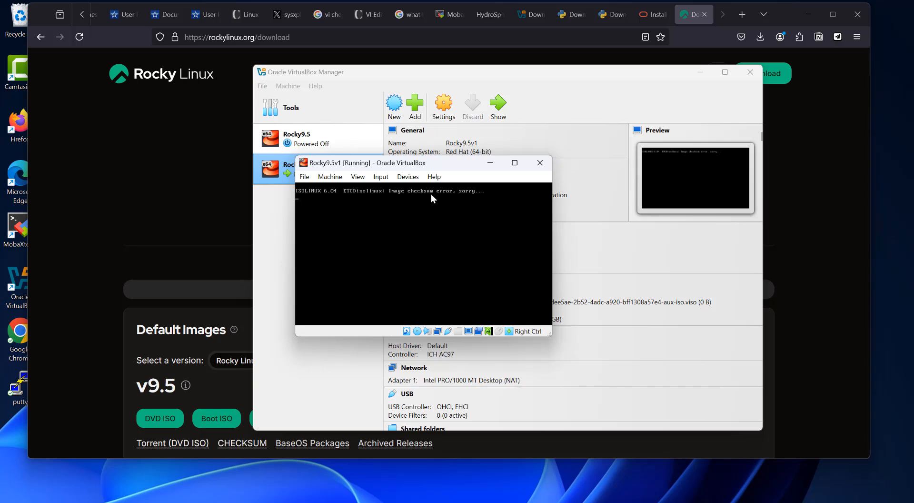
Step: Close the running Rocky9.5v1 virtual machine by powering it off
click(304, 177)
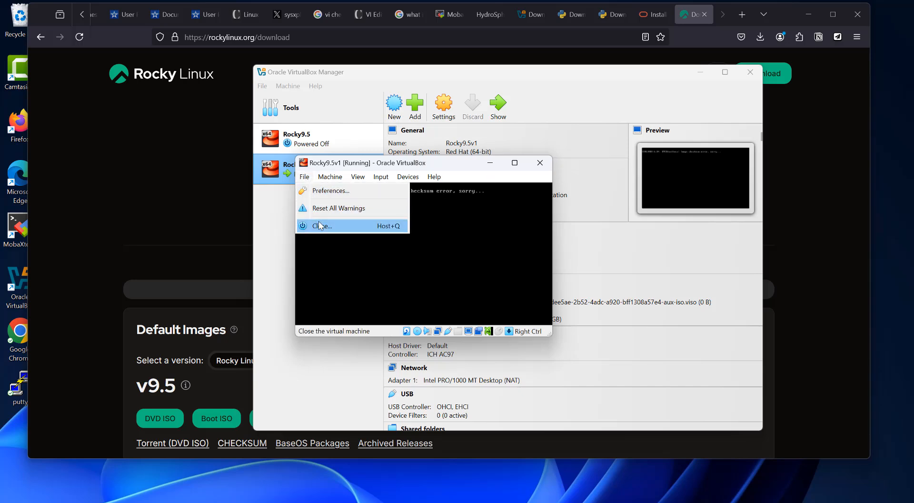
click(318, 222)
click(398, 264)
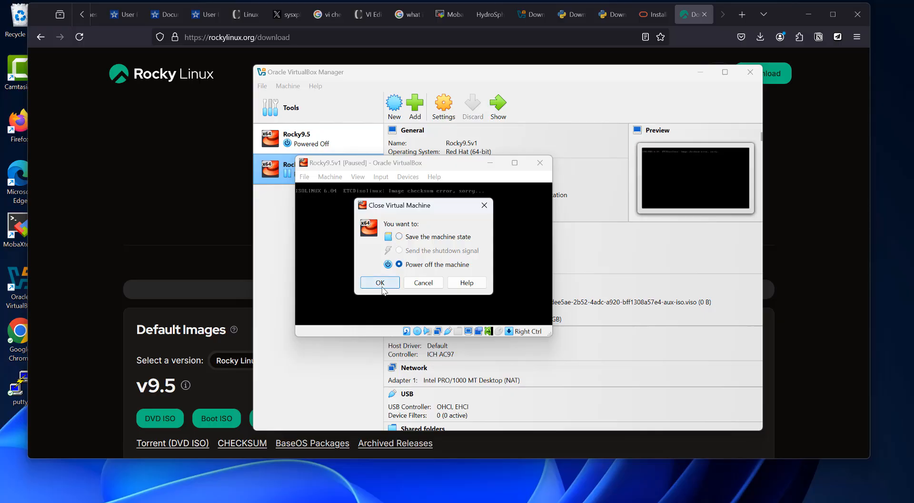
click(380, 282)
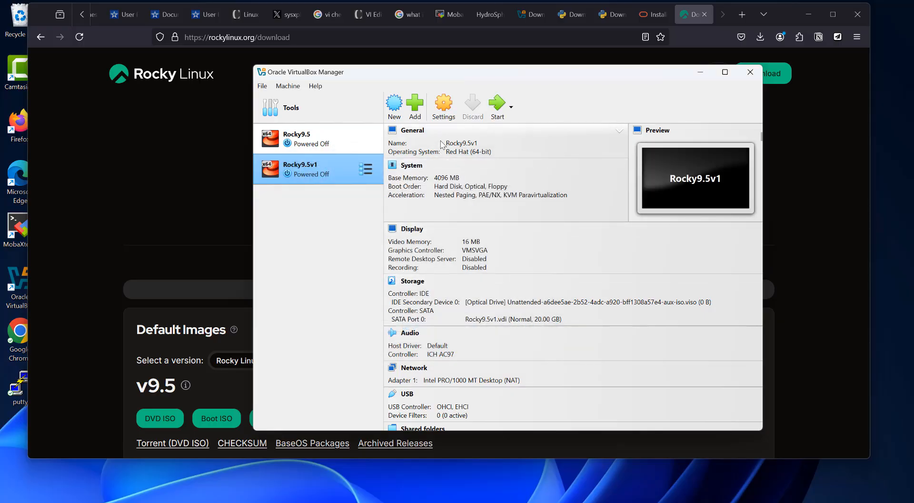
Step: Set the Rocky9.5v1 machine's pointing device to USB Tablet in its system settings and save the change
click(446, 106)
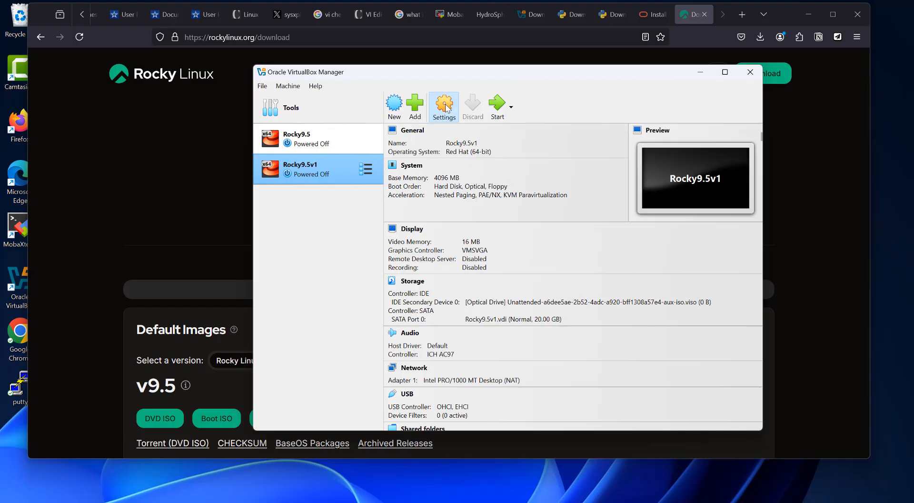
scroll(564, 273, down, 2)
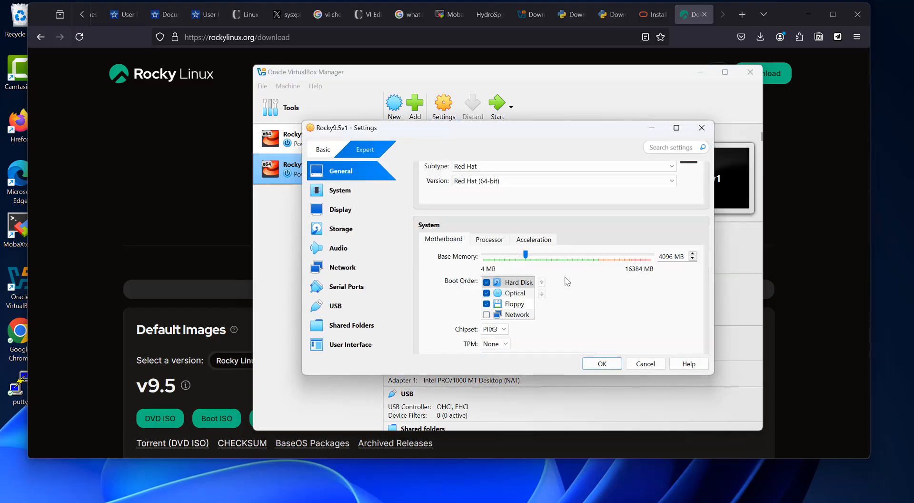
scroll(567, 281, down, 1)
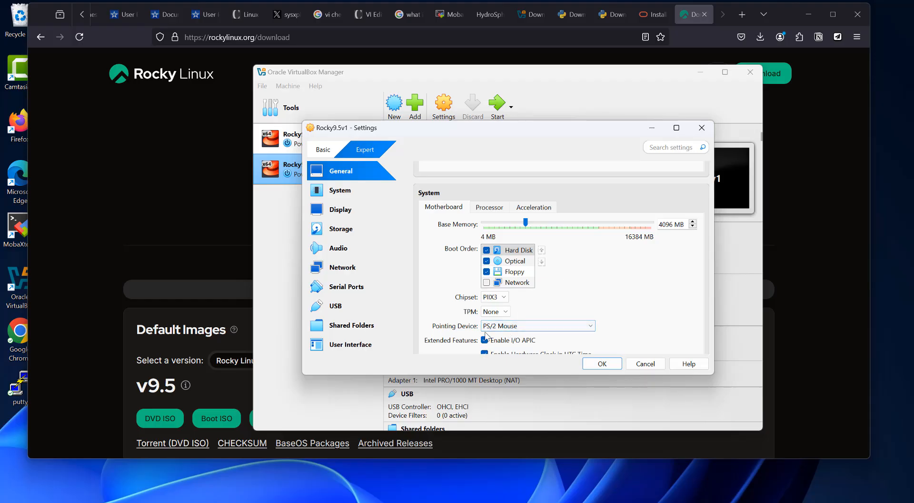
click(590, 327)
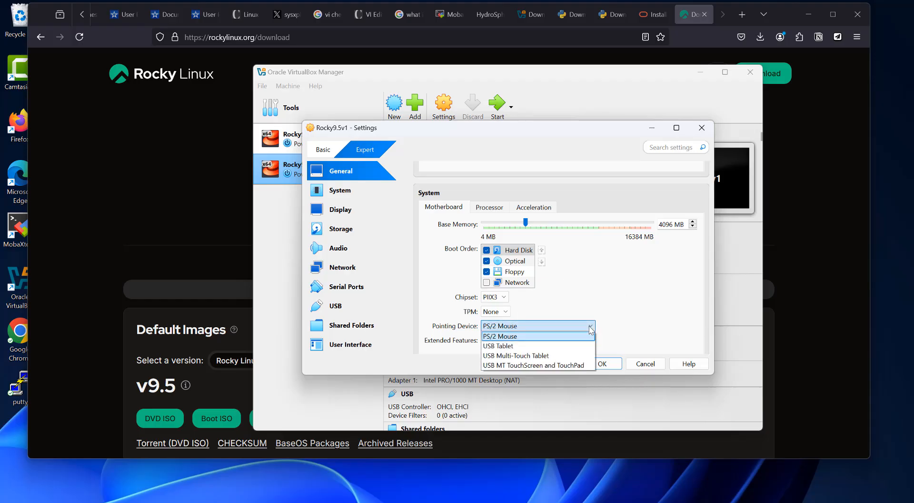
click(506, 346)
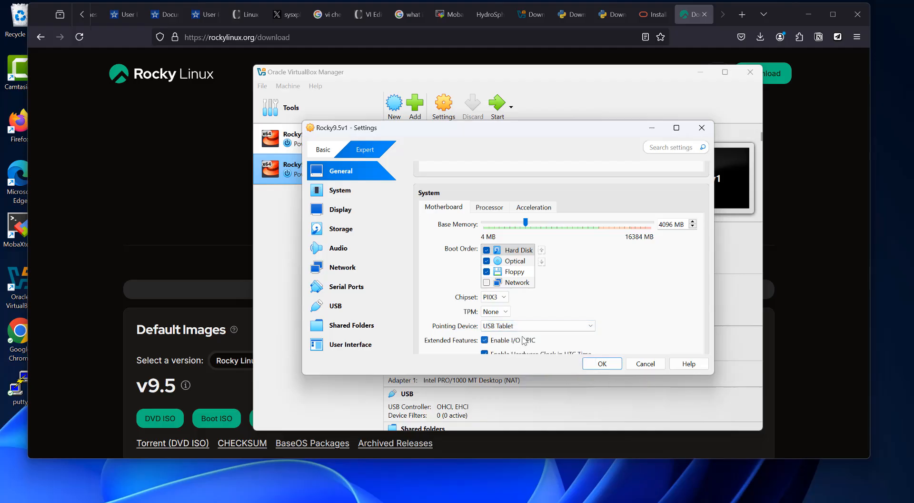
click(602, 364)
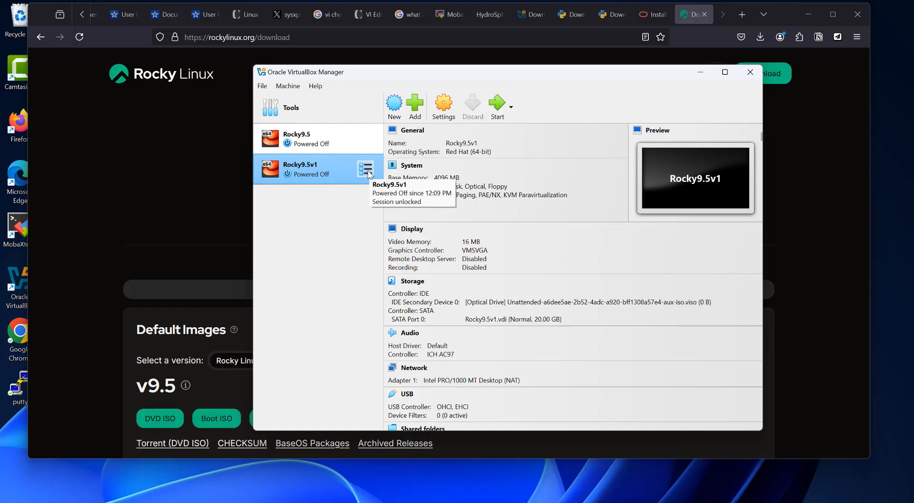
Step: Attach Rocky-9.5-x86_64-minimal(1).iso to the Rocky9.5v1 machine's IDE optical drive in its storage settings and save the change
click(441, 106)
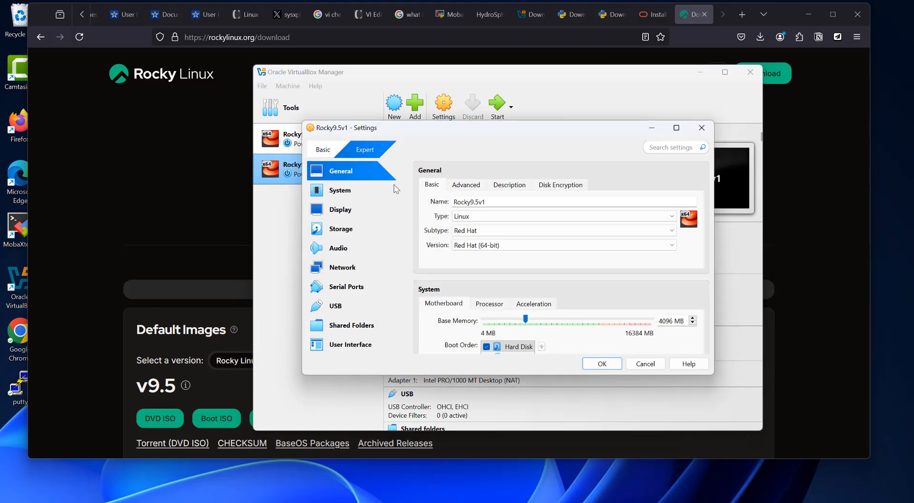
click(382, 231)
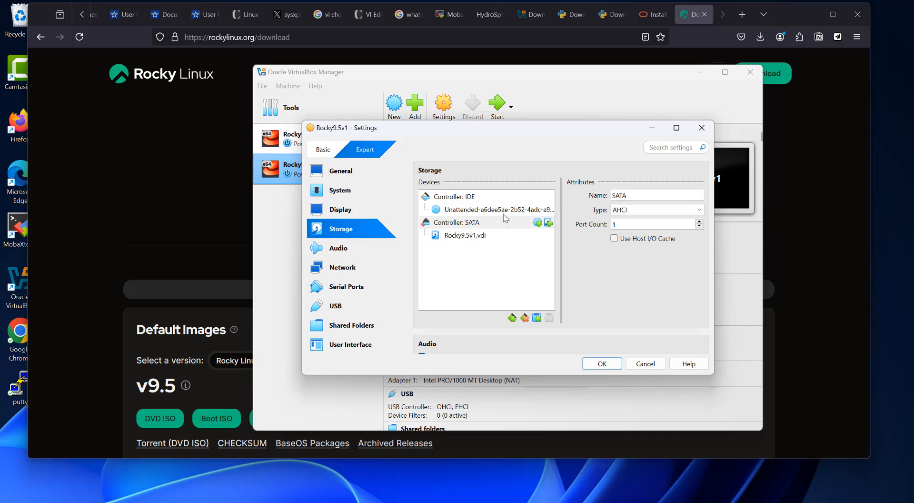
click(489, 212)
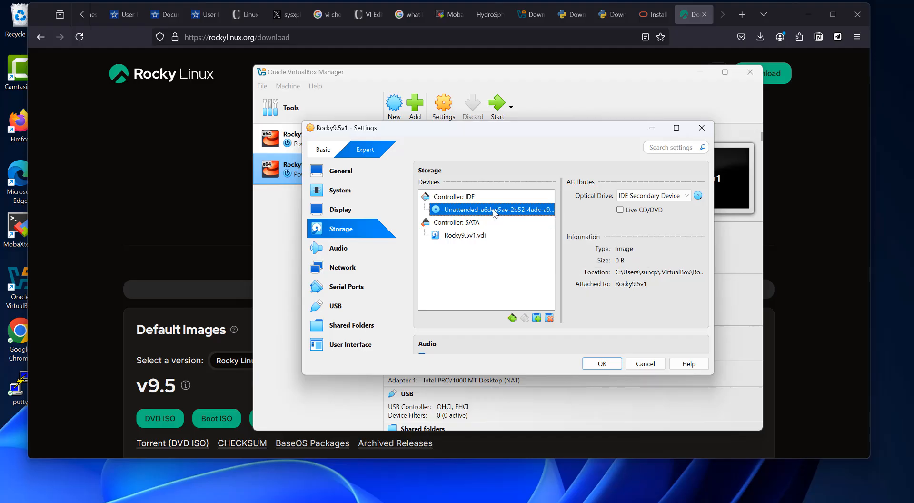
click(697, 196)
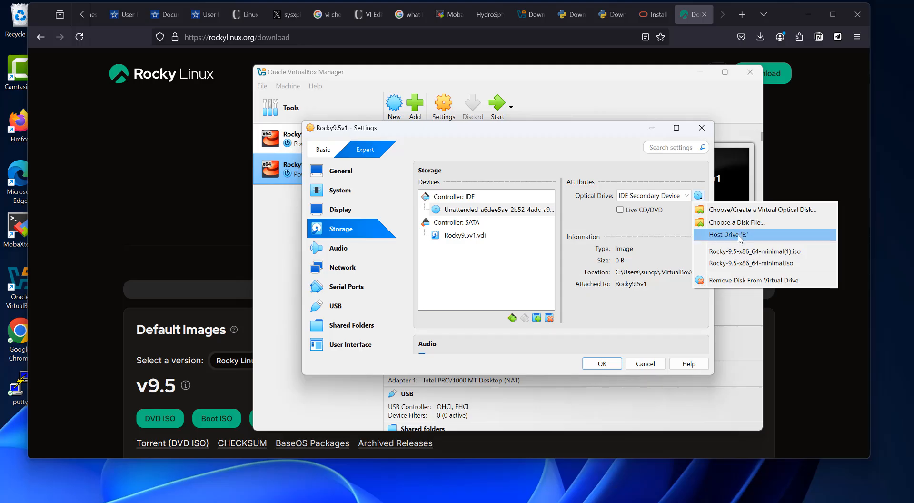
click(760, 253)
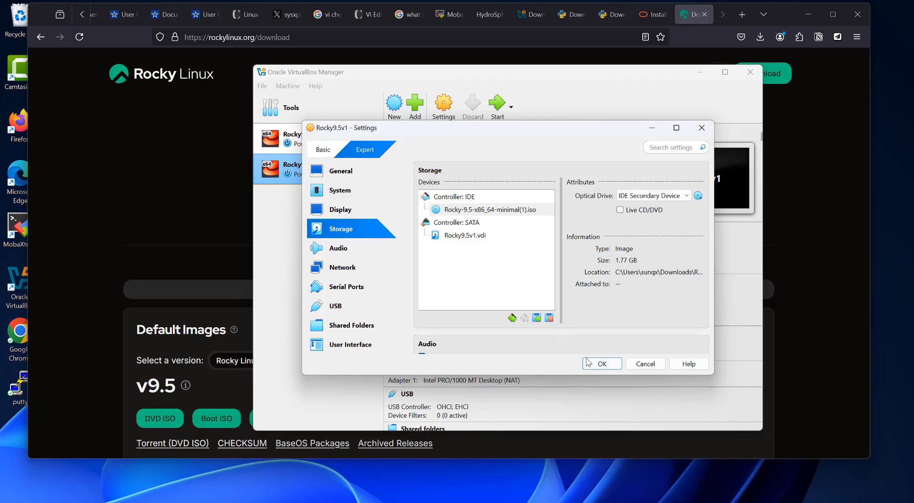
click(602, 364)
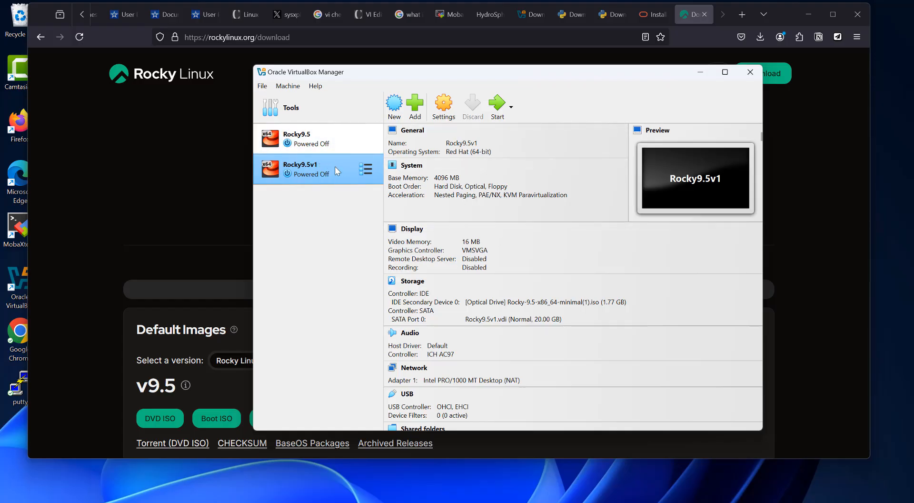
Step: Start the Rocky9.5v1 machine, boot into the Rocky Linux 9.5 installer and continue with English (United States) as the installation language
click(497, 106)
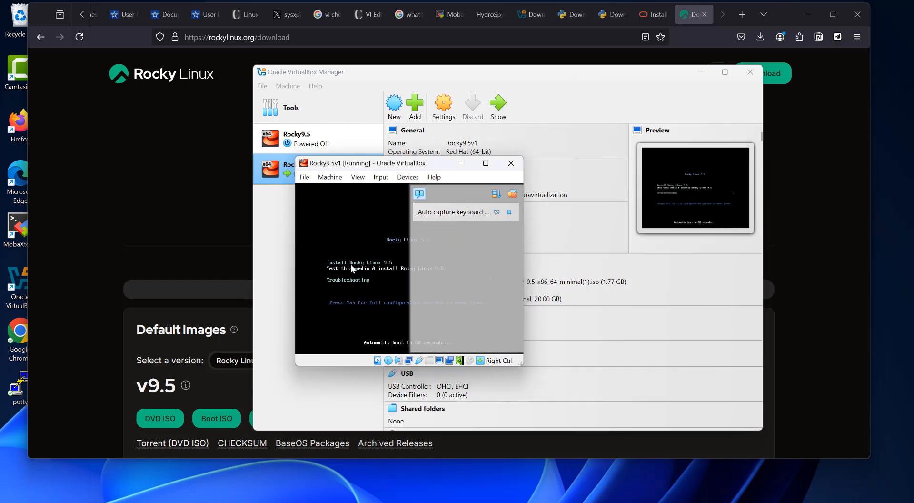
key(Return)
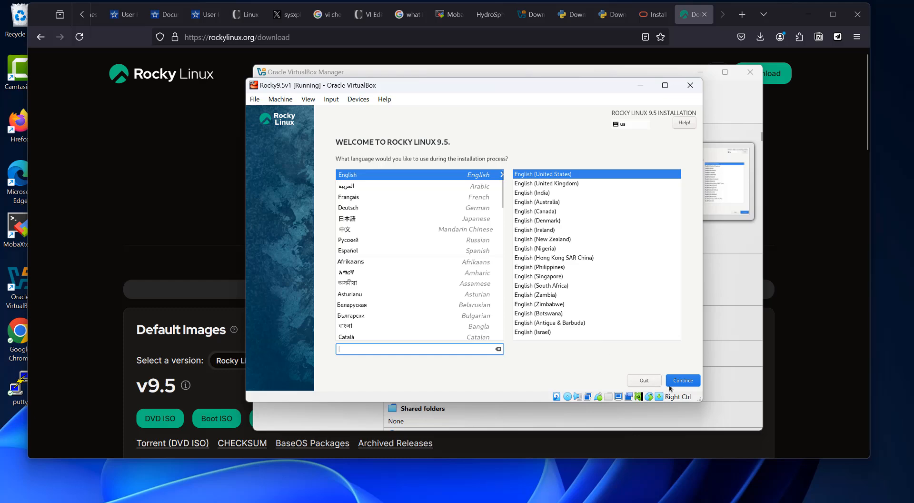
click(686, 381)
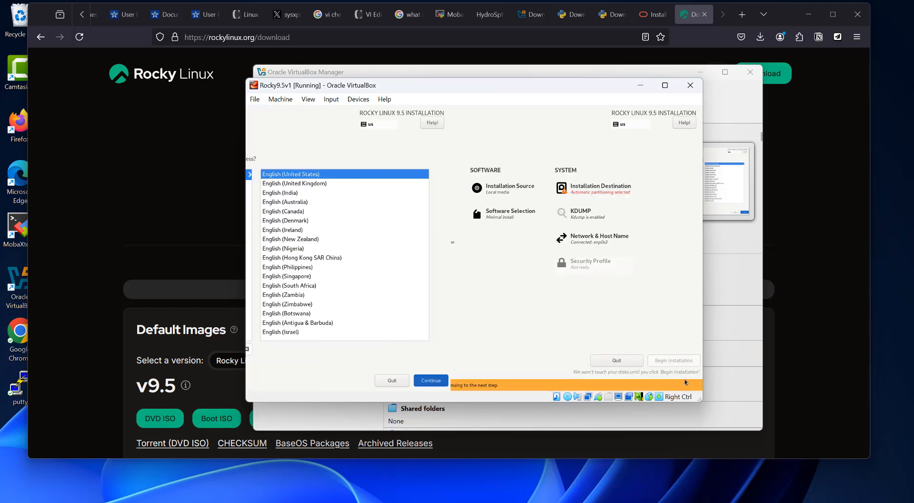
Step: Set the installation destination to the 20 GiB ATA VBOX HARDDISK with automatic storage configuration
click(592, 190)
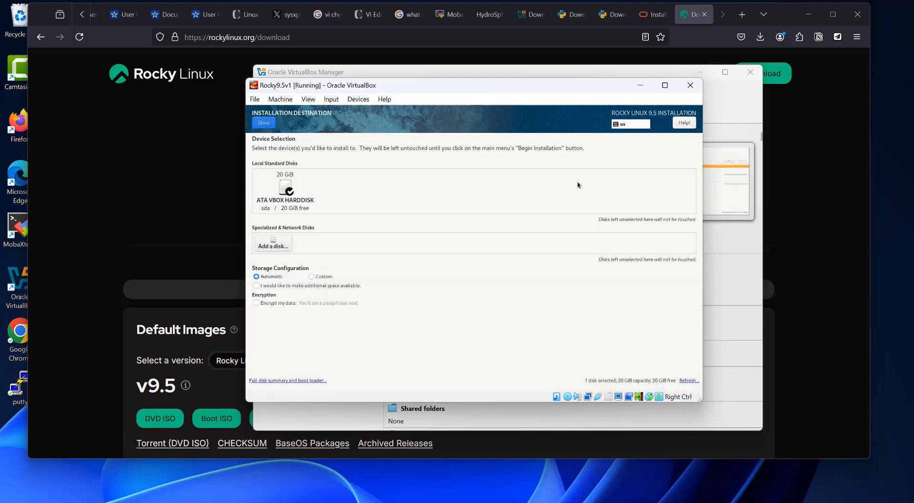
click(284, 188)
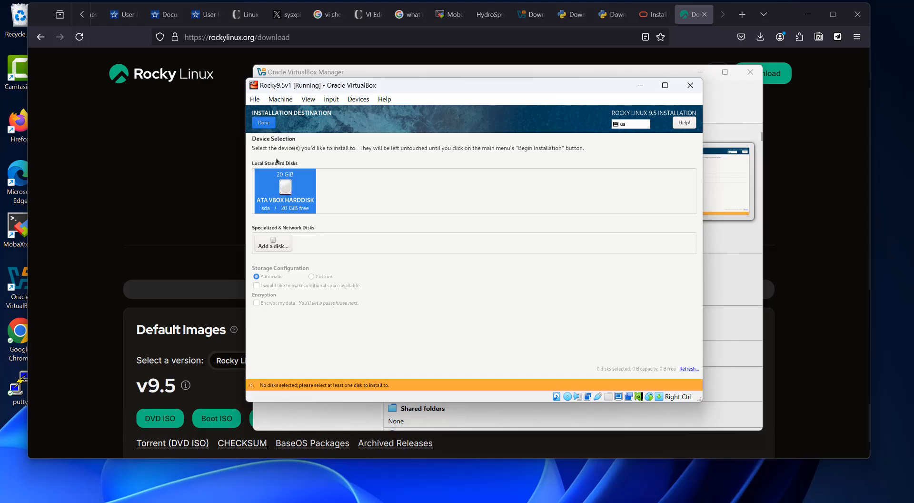
click(285, 188)
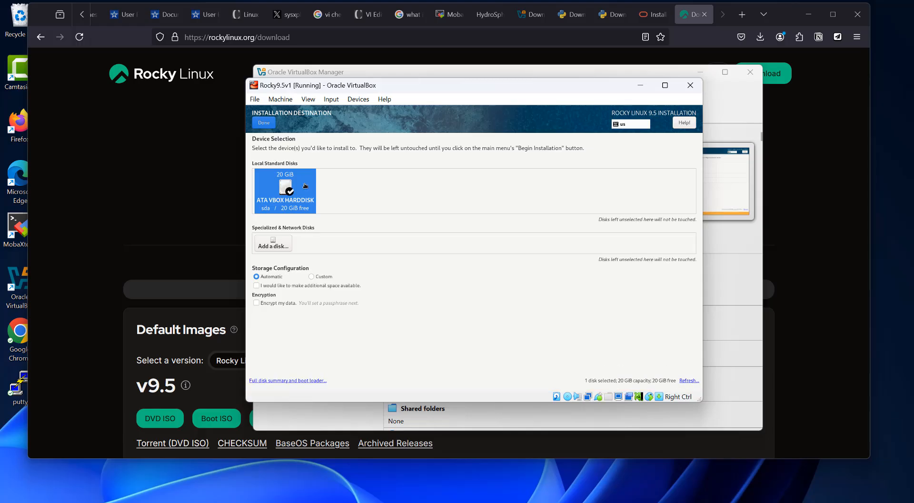
click(264, 122)
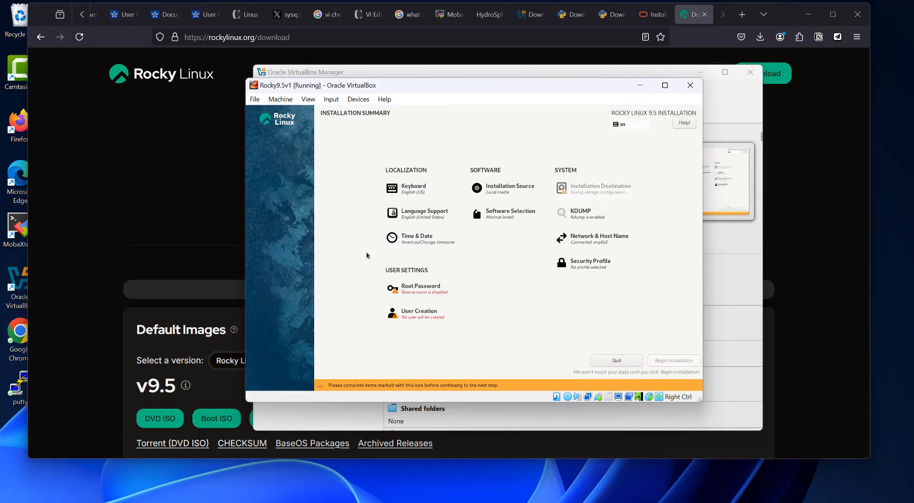
Step: Enter and confirm the root password, allow root SSH login with password, and accept the weak password
click(419, 288)
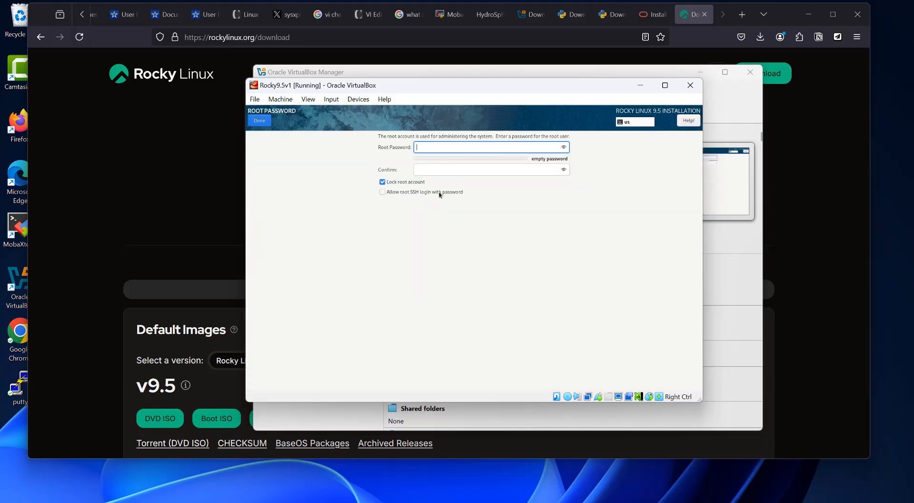
text(******)
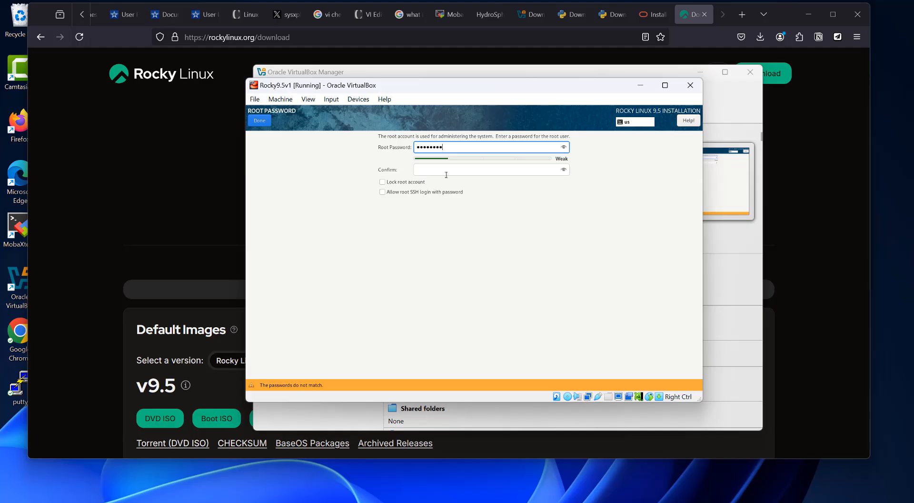
click(443, 171)
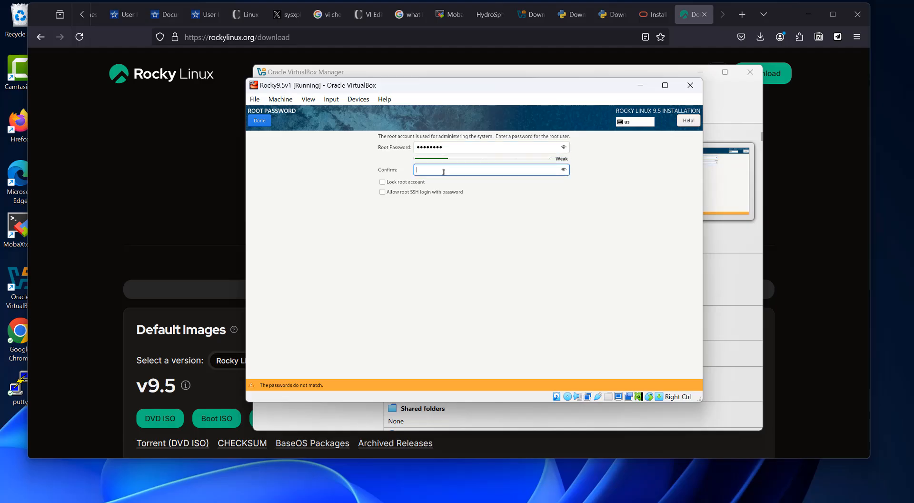
text(********)
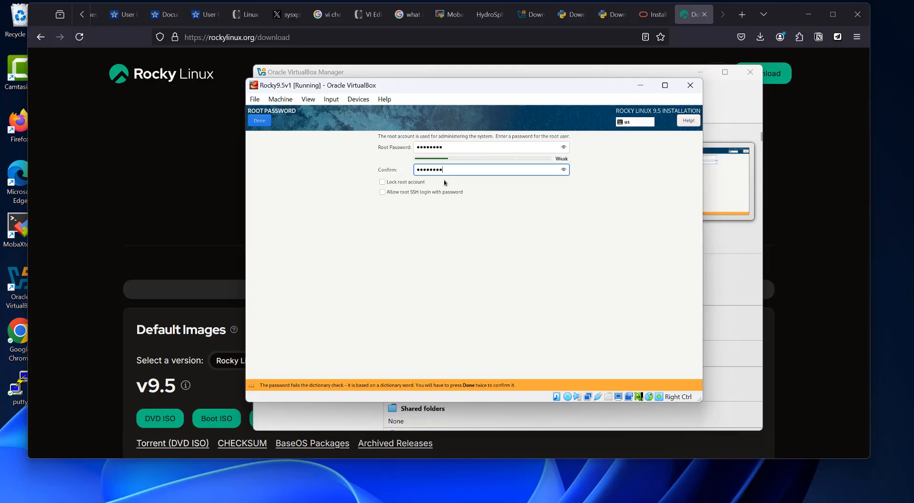
click(382, 193)
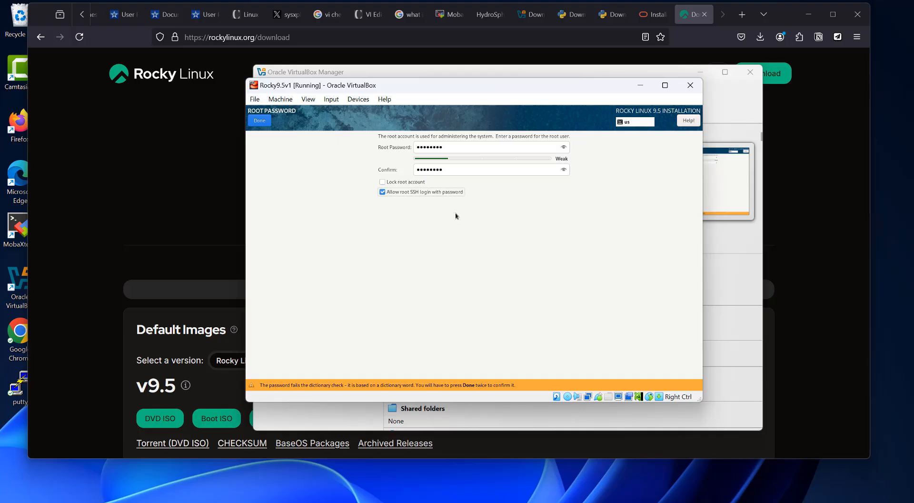
click(265, 122)
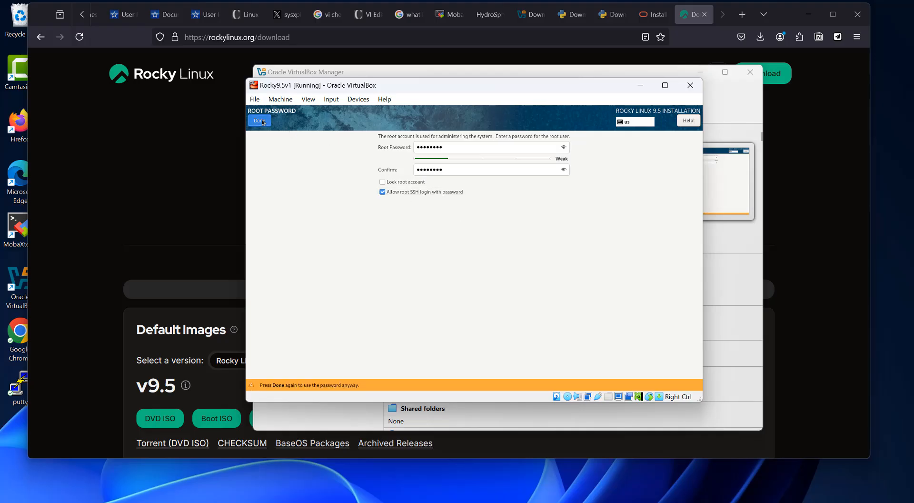
click(265, 122)
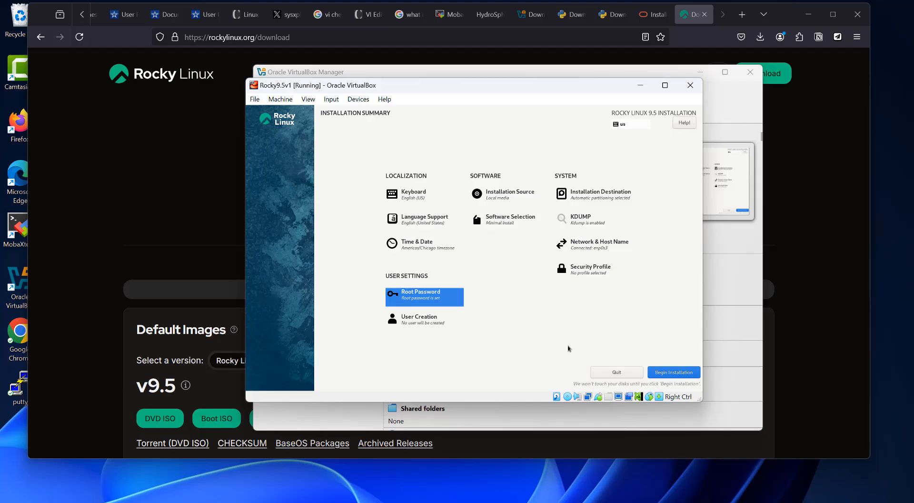
Step: Begin the Rocky Linux installation and reboot the system once it has completed
click(673, 372)
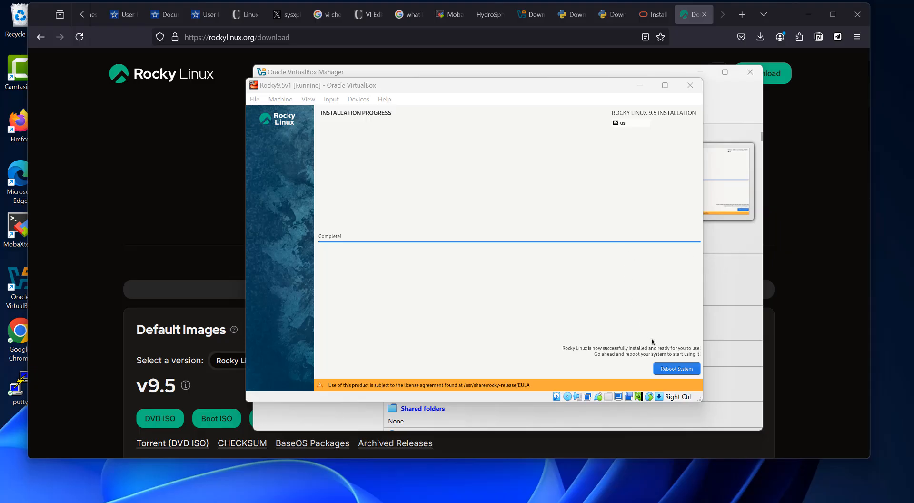
click(684, 374)
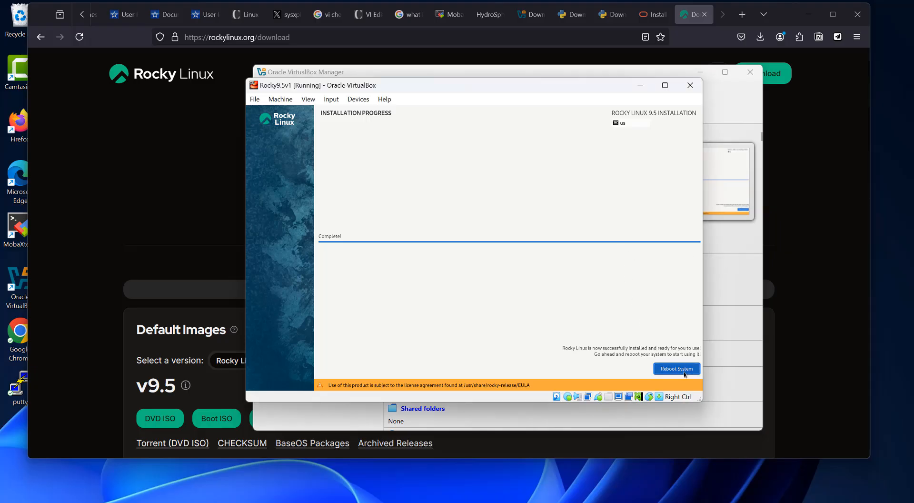
click(660, 369)
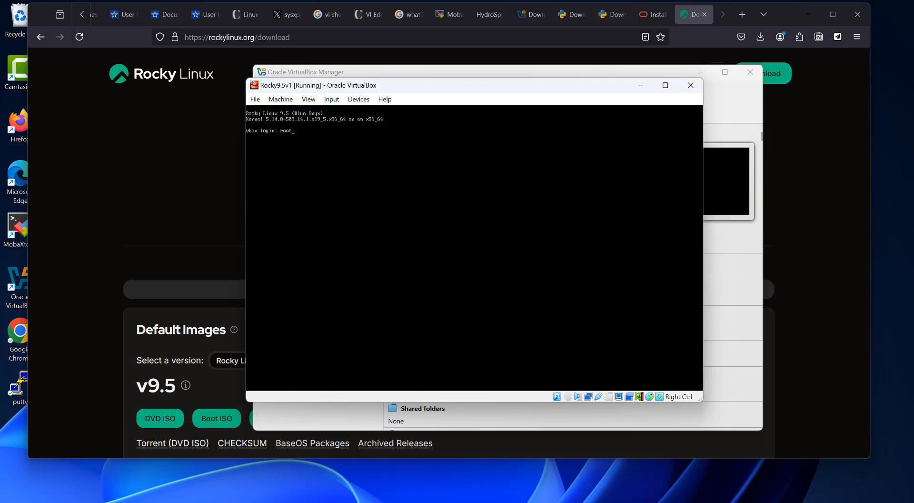
Step: Log in to the installed system's console as root with the root password
key(Return)
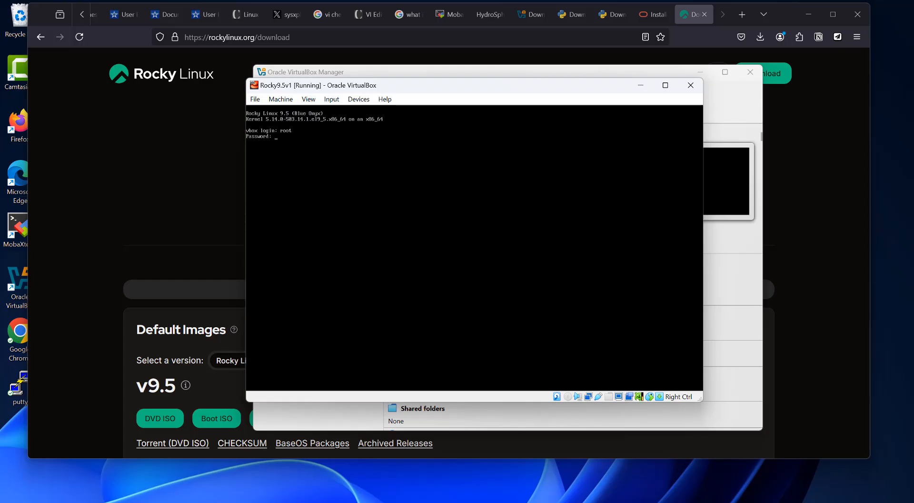
key(Return)
key(Return)
key(Return)
Step: List the files in the root user's home directory with ls and print the working directory with pwd
text(l)
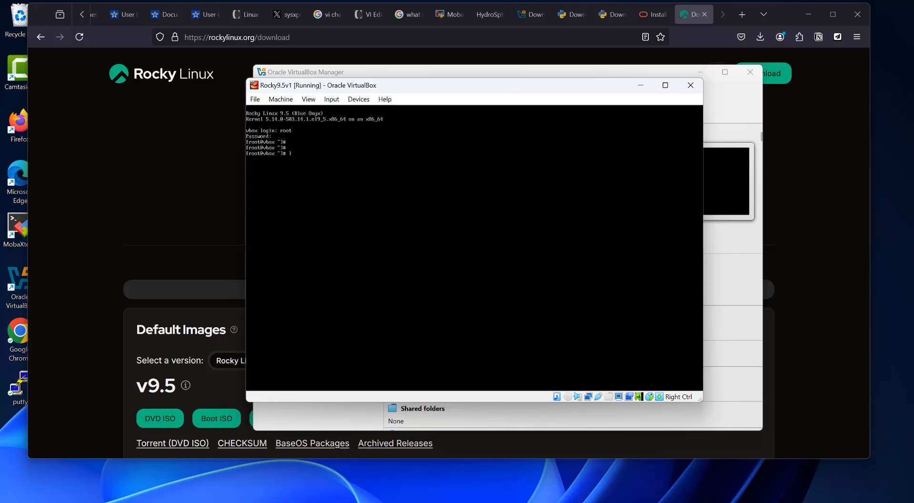
text(s)
key(Return)
text(pwd)
key(Return)
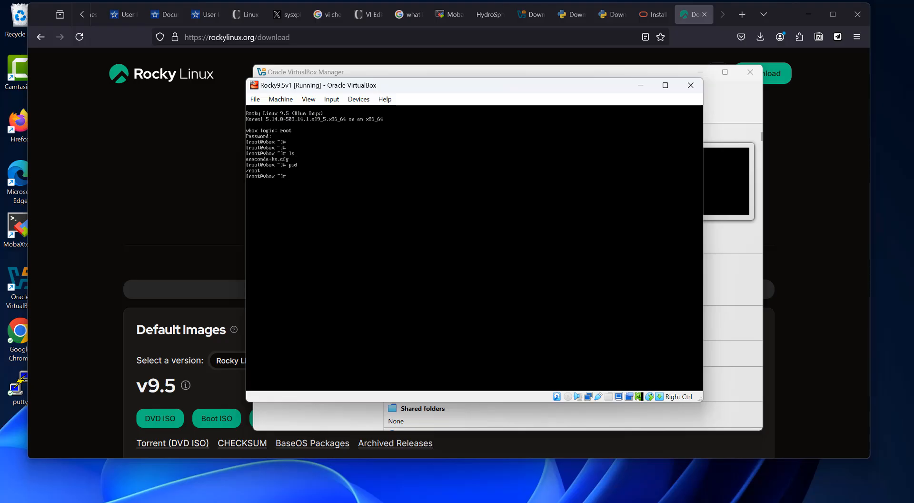